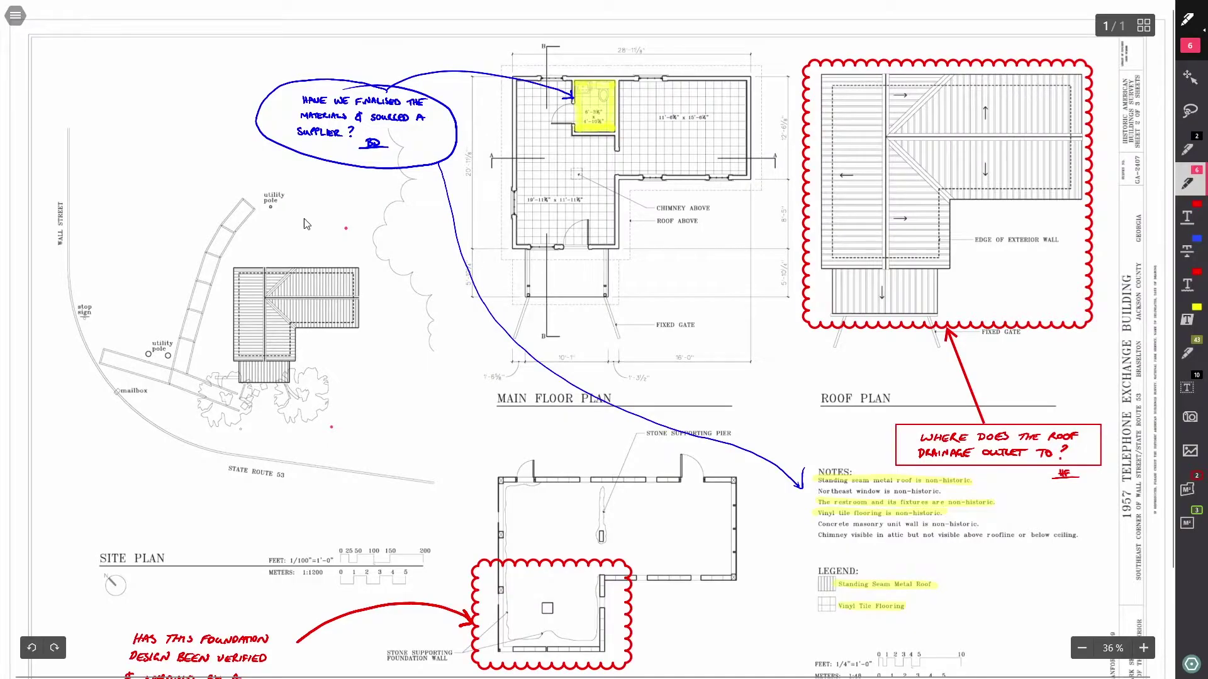
Overlay the Isometric Grid 1/2" on the Site Plan drawing from View & Layout.
{"action": "left_click", "coordinate": [15, 16]}
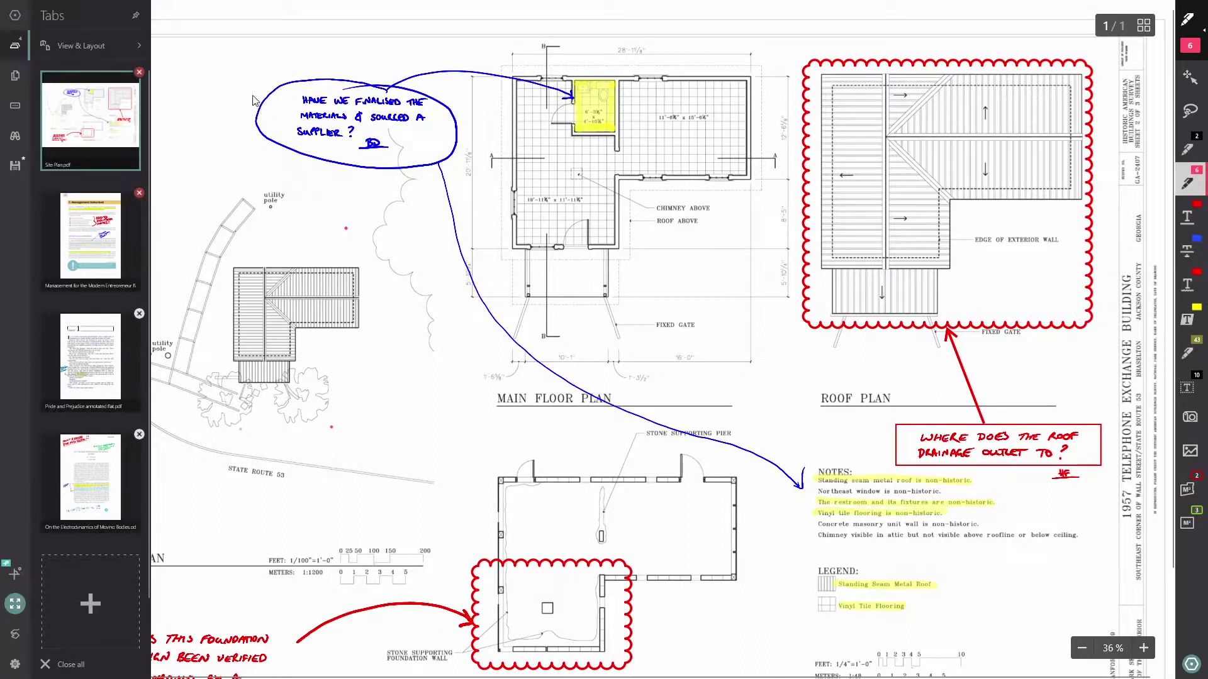
{"action": "left_click", "coordinate": [92, 45]}
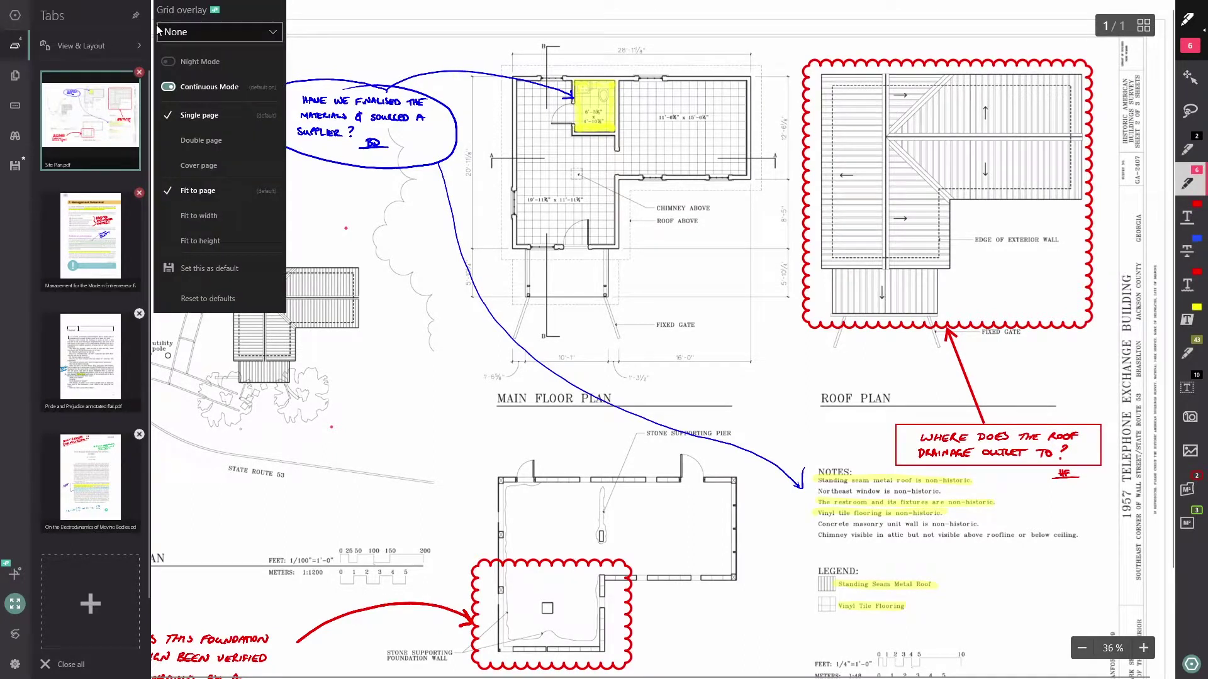
{"action": "left_click", "coordinate": [203, 33]}
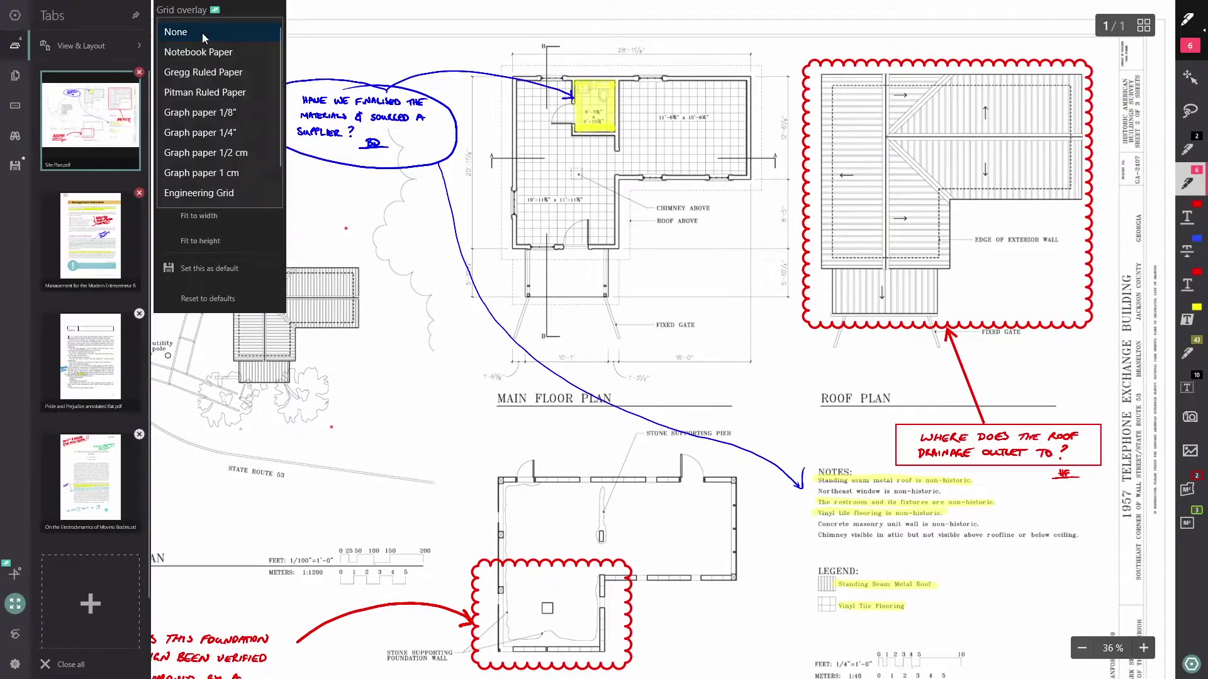
{"action": "scroll", "coordinate": [227, 66], "scroll_direction": "down", "scroll_amount": 1}
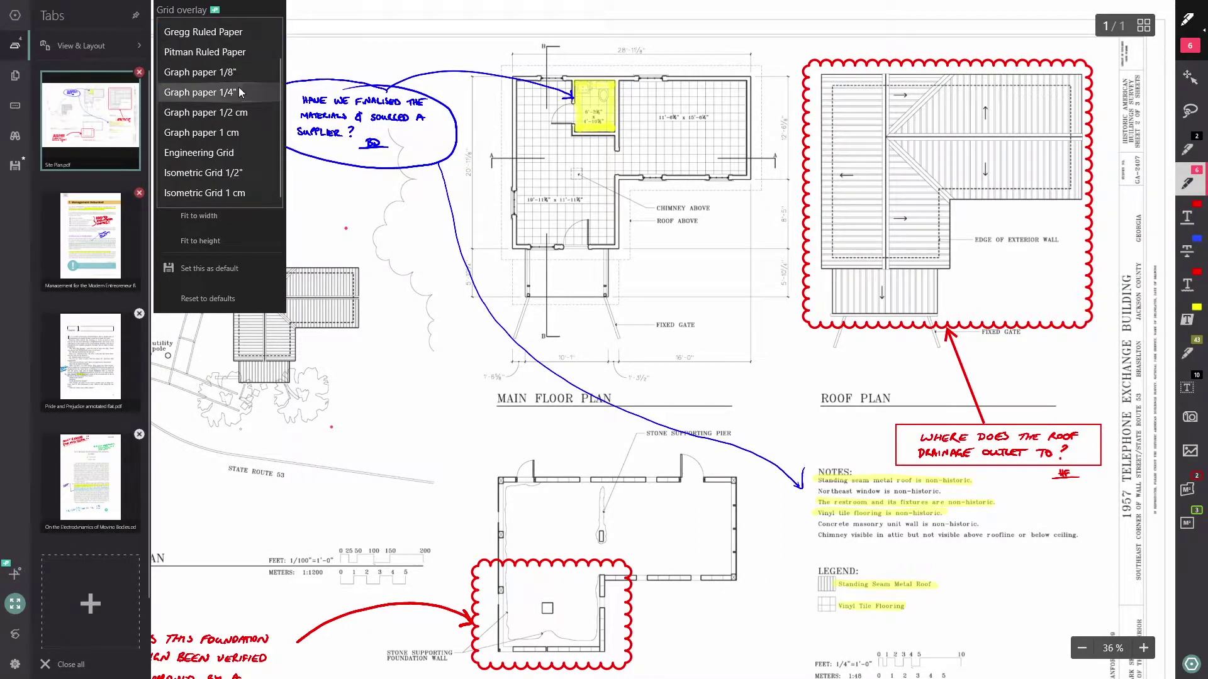
{"action": "left_click", "coordinate": [220, 179]}
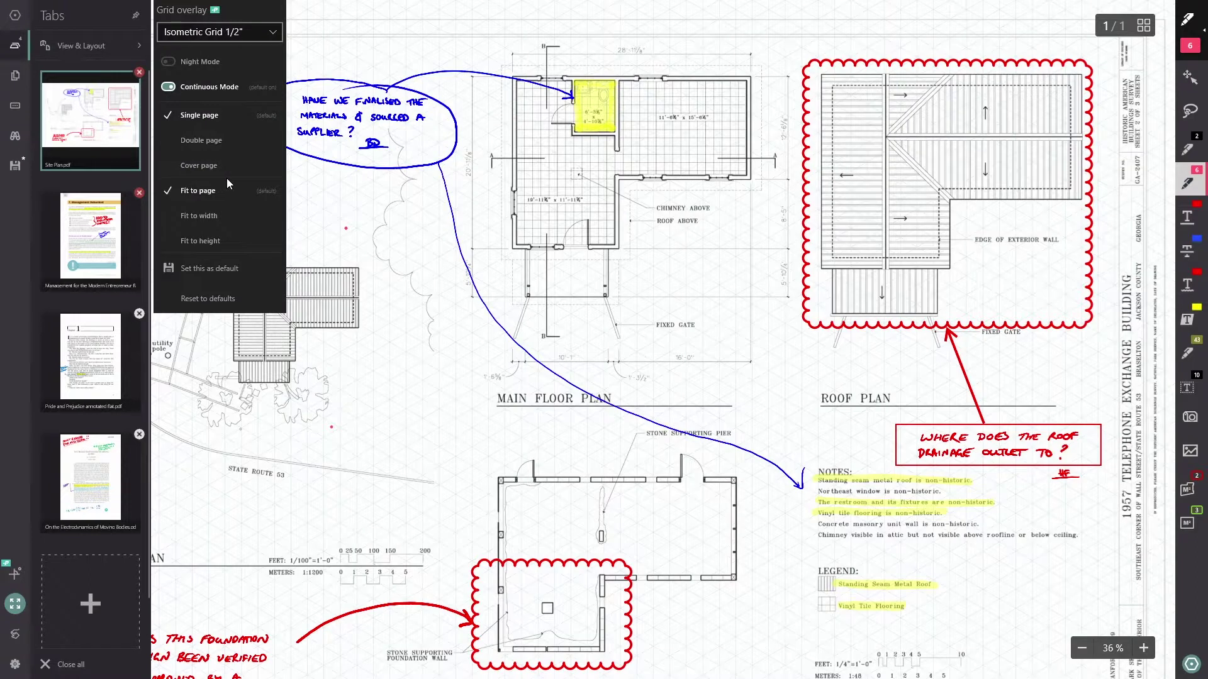
{"action": "left_click", "coordinate": [436, 244]}
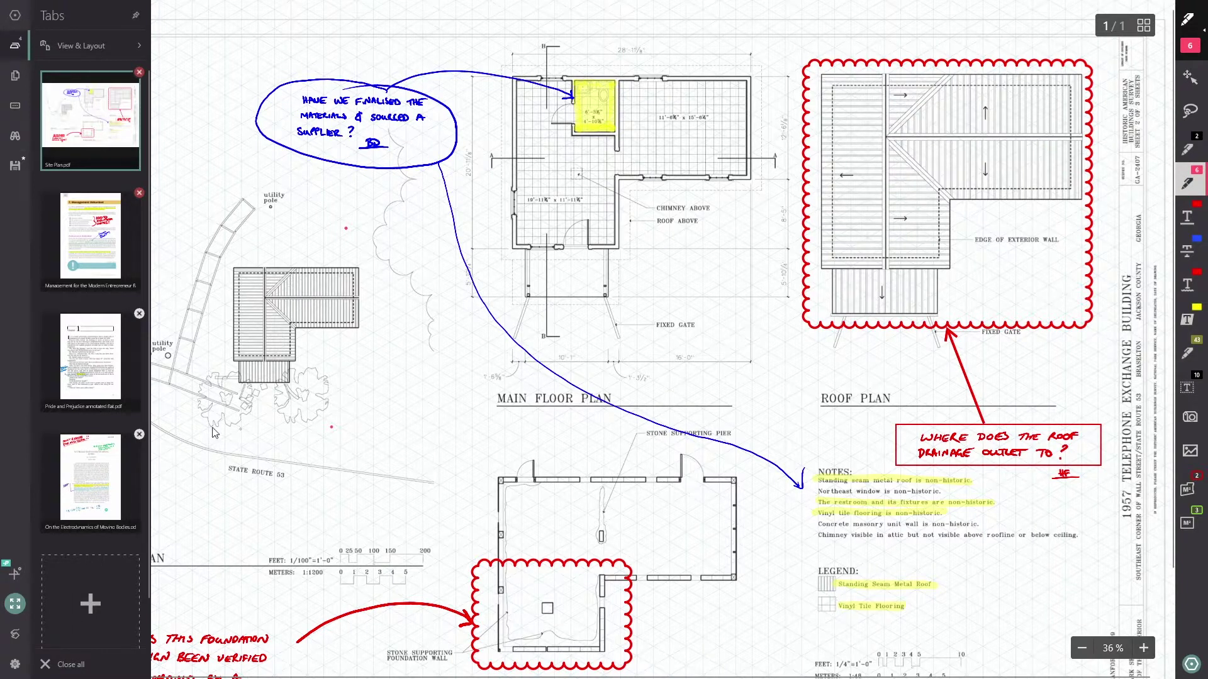
Start a blank document with US Letter 8.5 x 11 in pages and Notebook Paper style.
{"action": "left_click", "coordinate": [90, 602]}
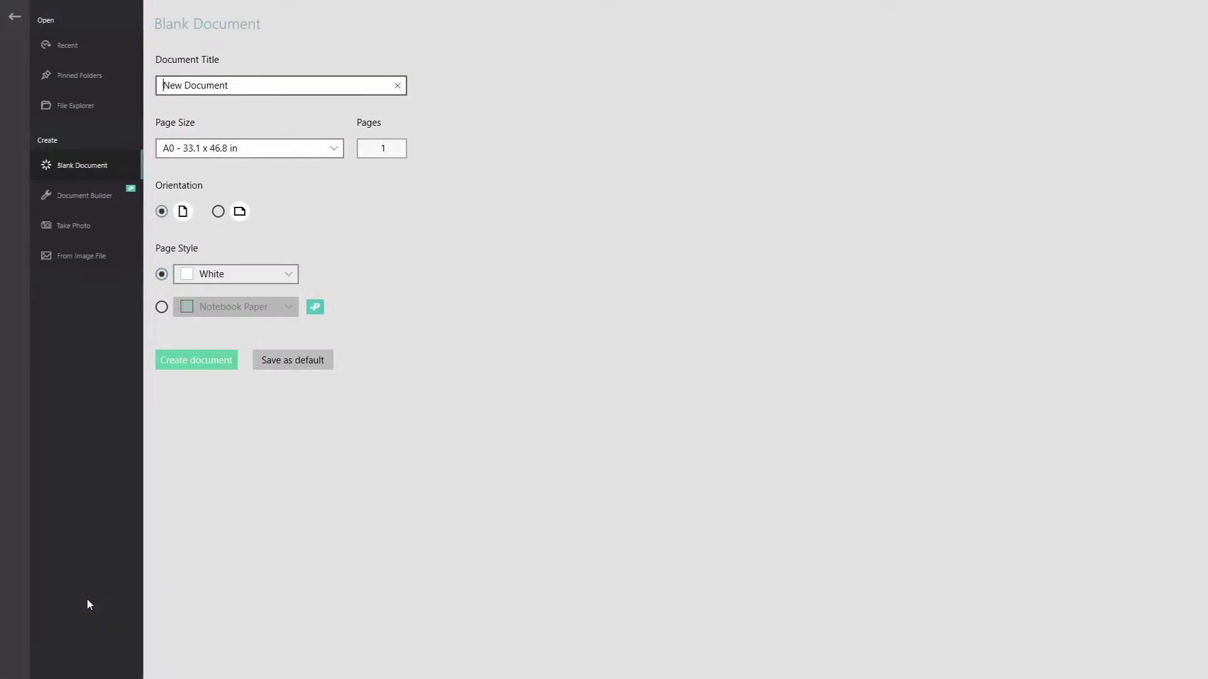
{"action": "left_click", "coordinate": [278, 148]}
{"action": "scroll", "coordinate": [274, 274], "scroll_direction": "down", "scroll_amount": 3}
{"action": "scroll", "coordinate": [249, 312], "scroll_direction": "down", "scroll_amount": 1}
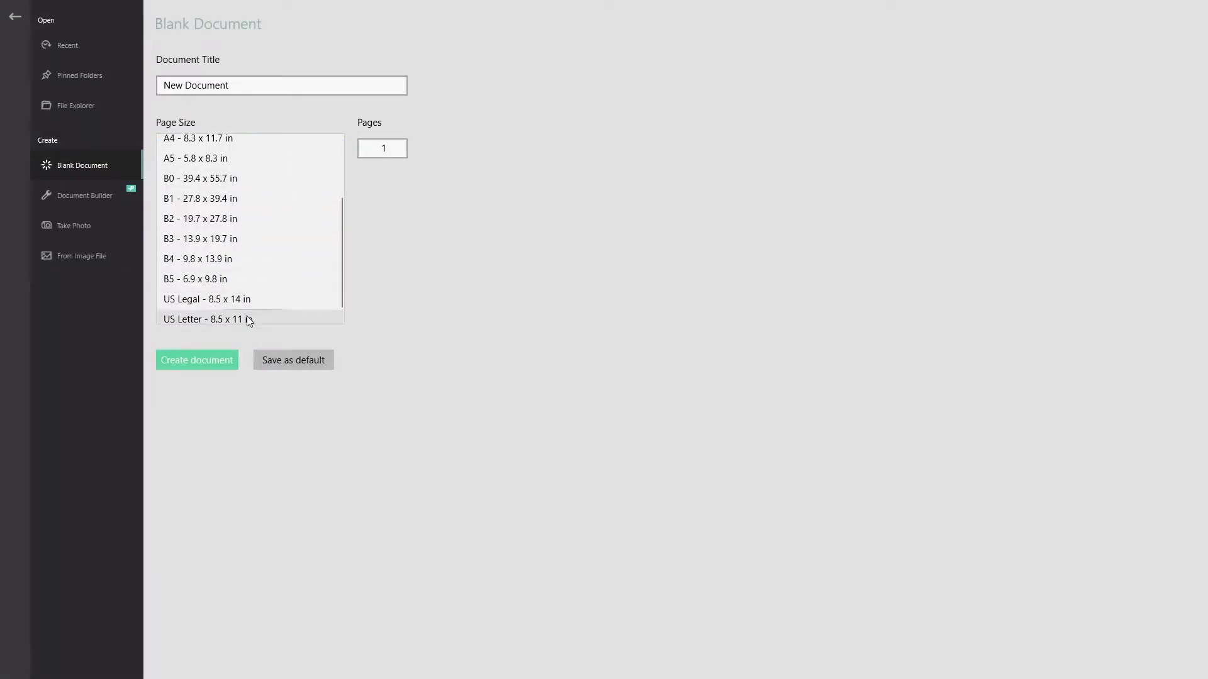
{"action": "left_click", "coordinate": [248, 320]}
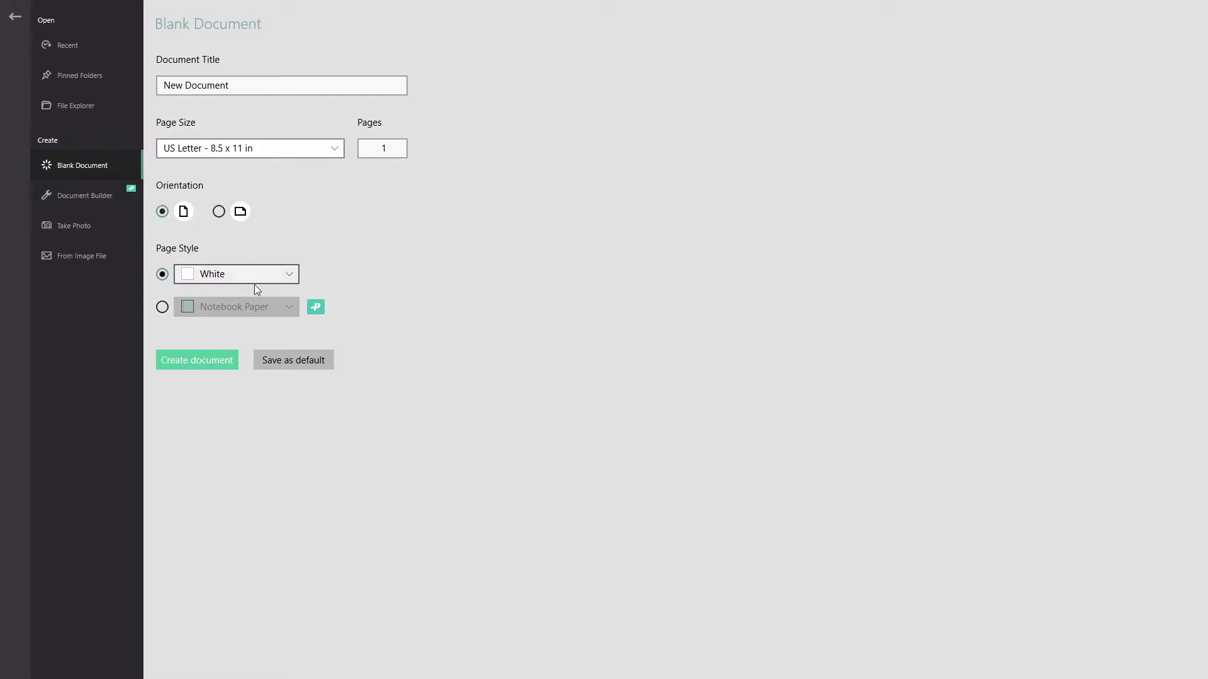
{"action": "left_click", "coordinate": [162, 307]}
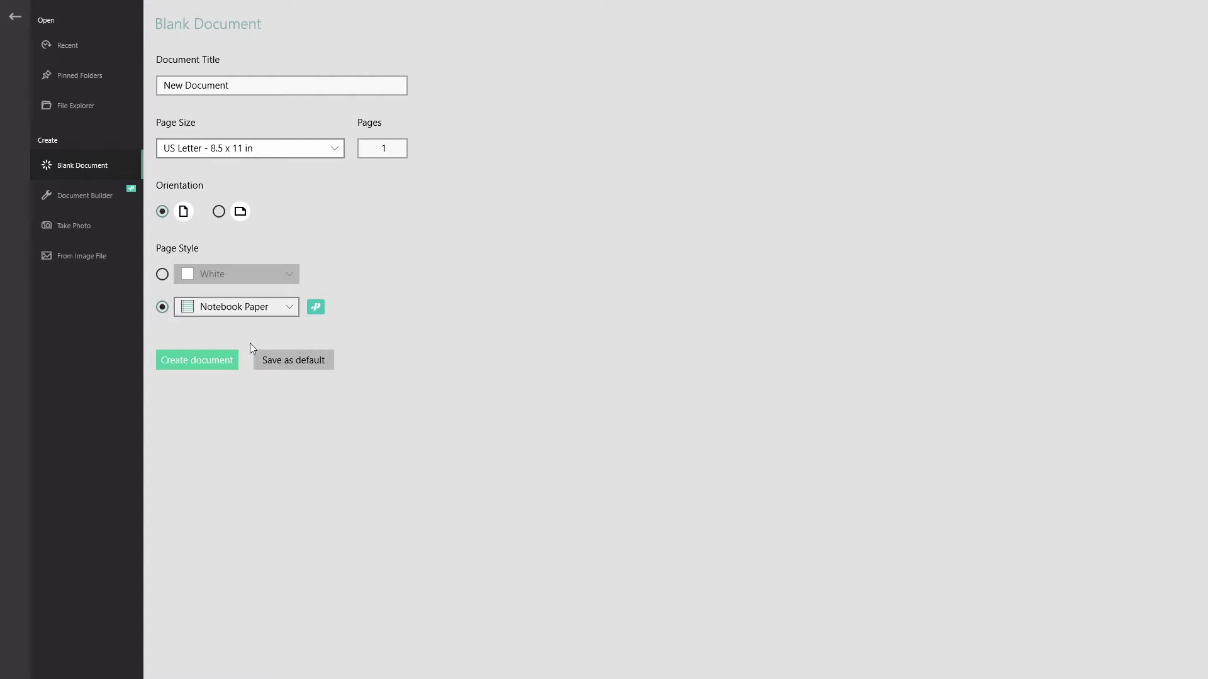